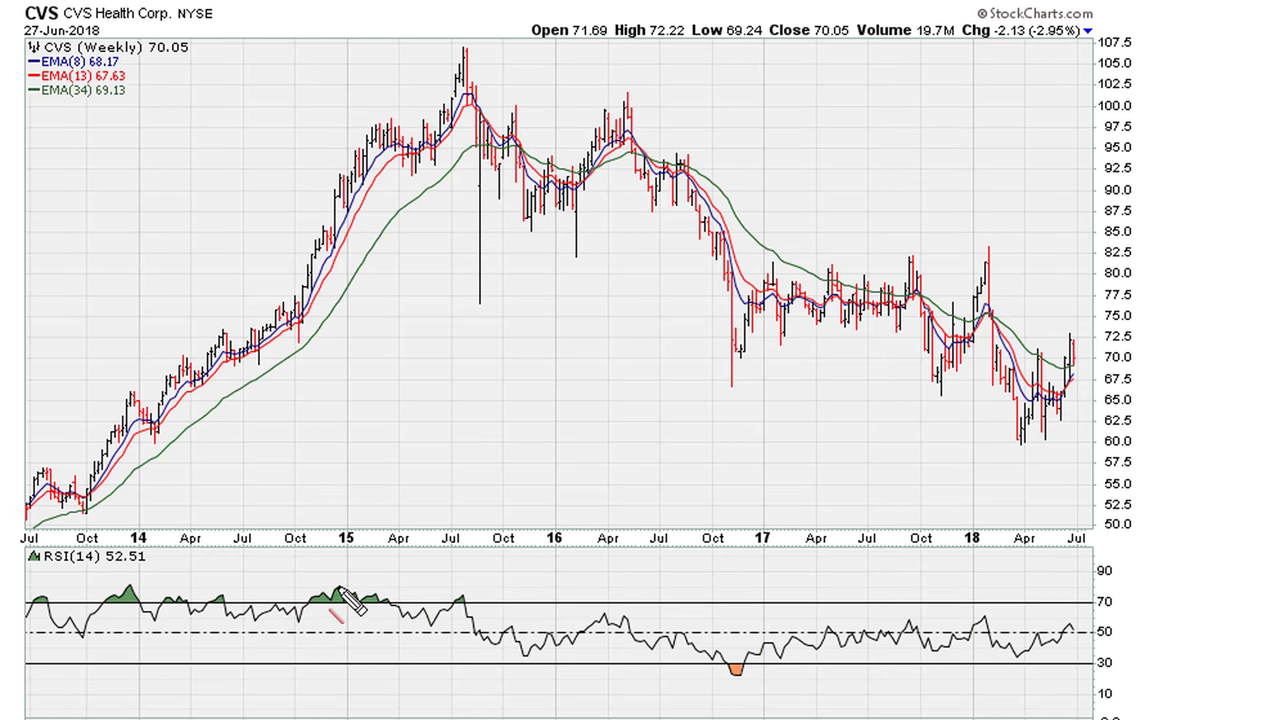
Draw a red descending trendline across the weekly RSI peaks from late 2014 to mid-2018 and mark its latest touch with a red arrow.
mouse_move(336, 587)
mouse_down()
mouse_move(1048, 611)
mouse_move(1118, 627)
mouse_up()
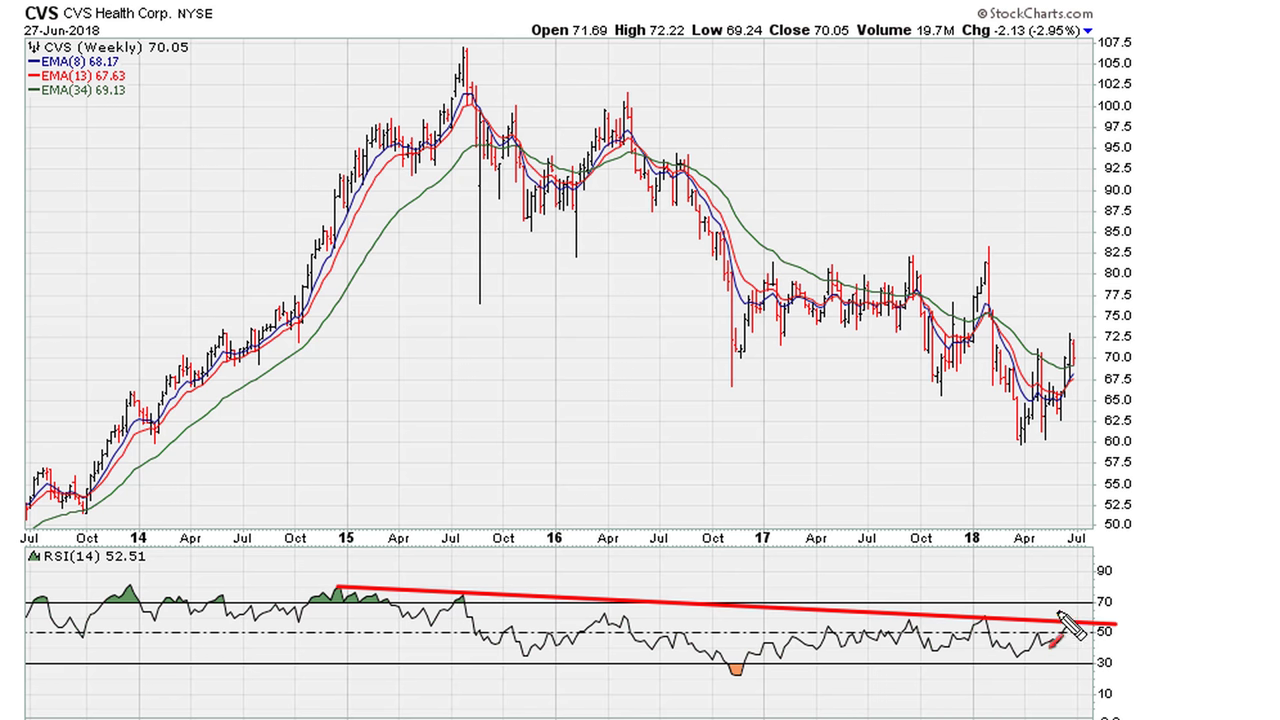
drag(1080, 574, 1073, 620)
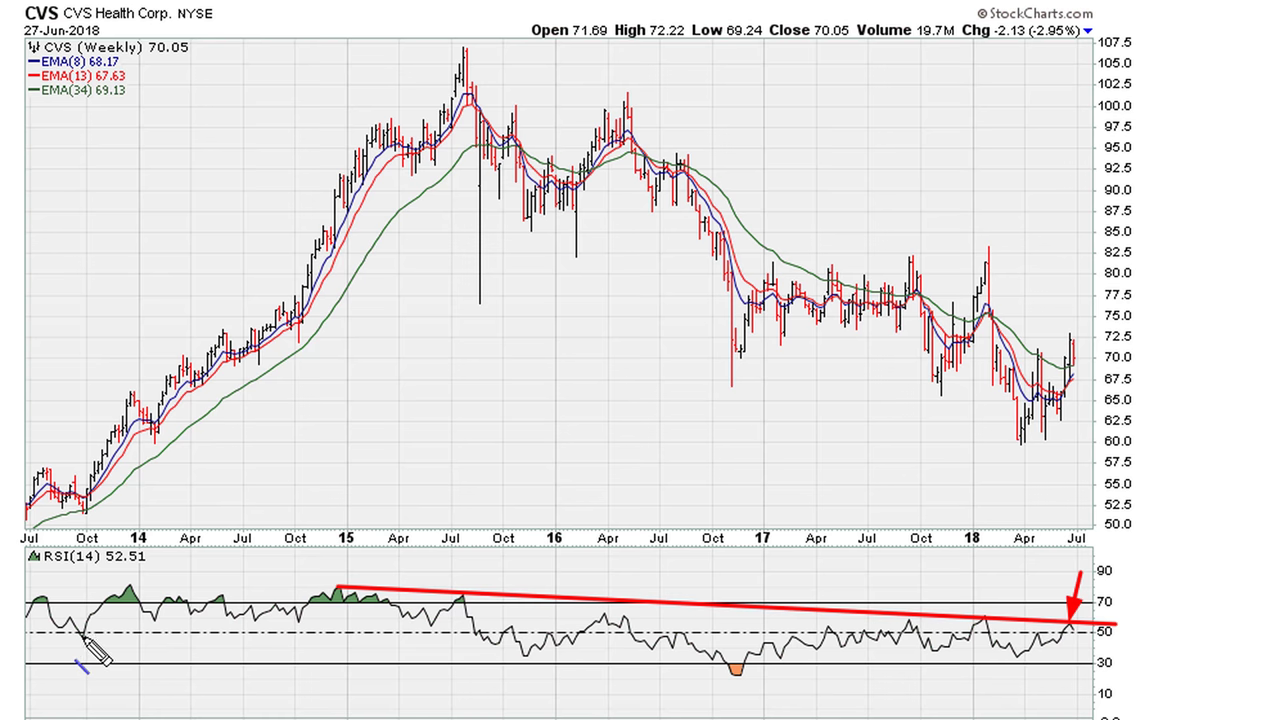
Draw a blue RSI support line from October 2013 and a horizontal RSI line near 60 to mid-2018, boxing the 2015 price high.
mouse_move(82, 636)
mouse_down()
mouse_move(398, 636)
mouse_move(481, 619)
mouse_up()
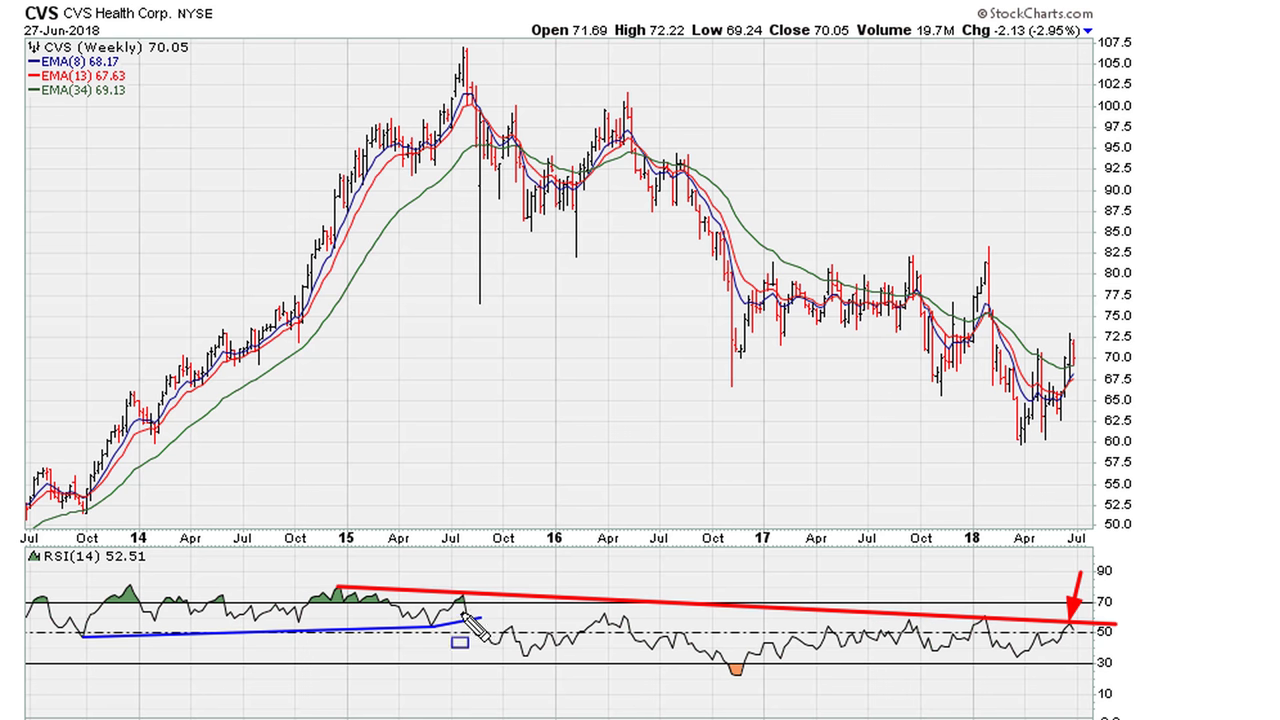
click(465, 61)
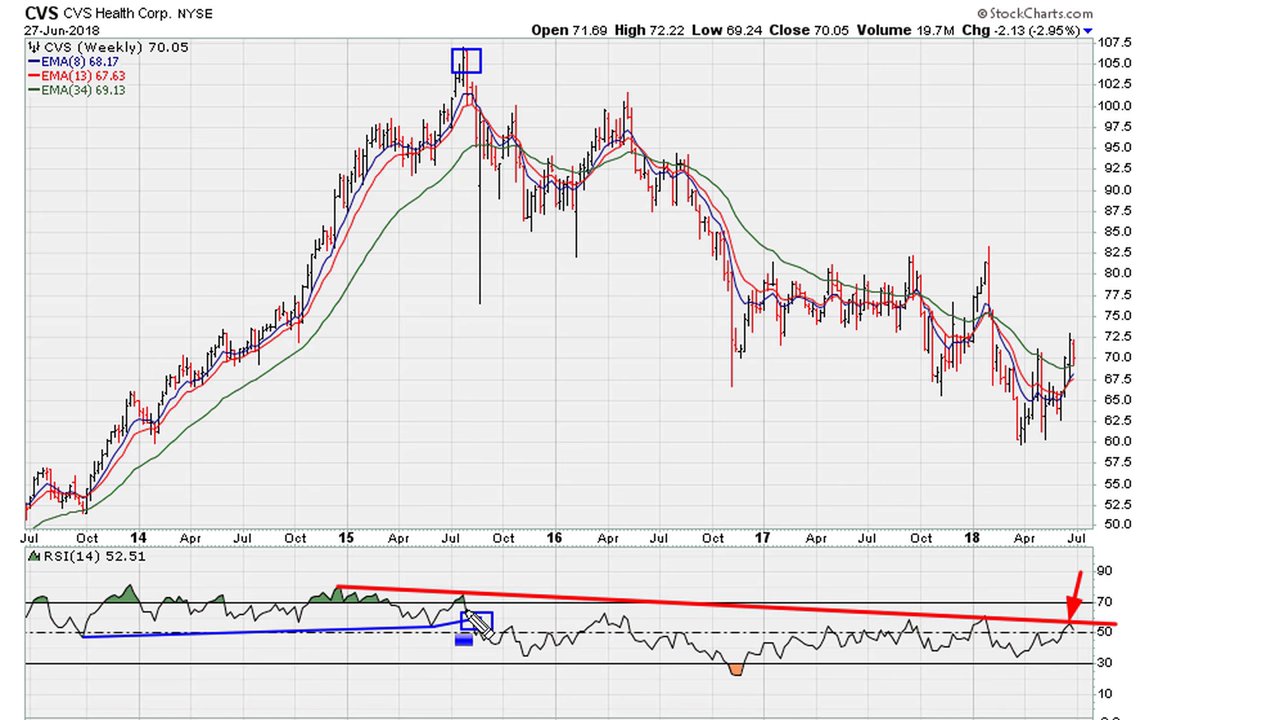
drag(476, 621, 1122, 621)
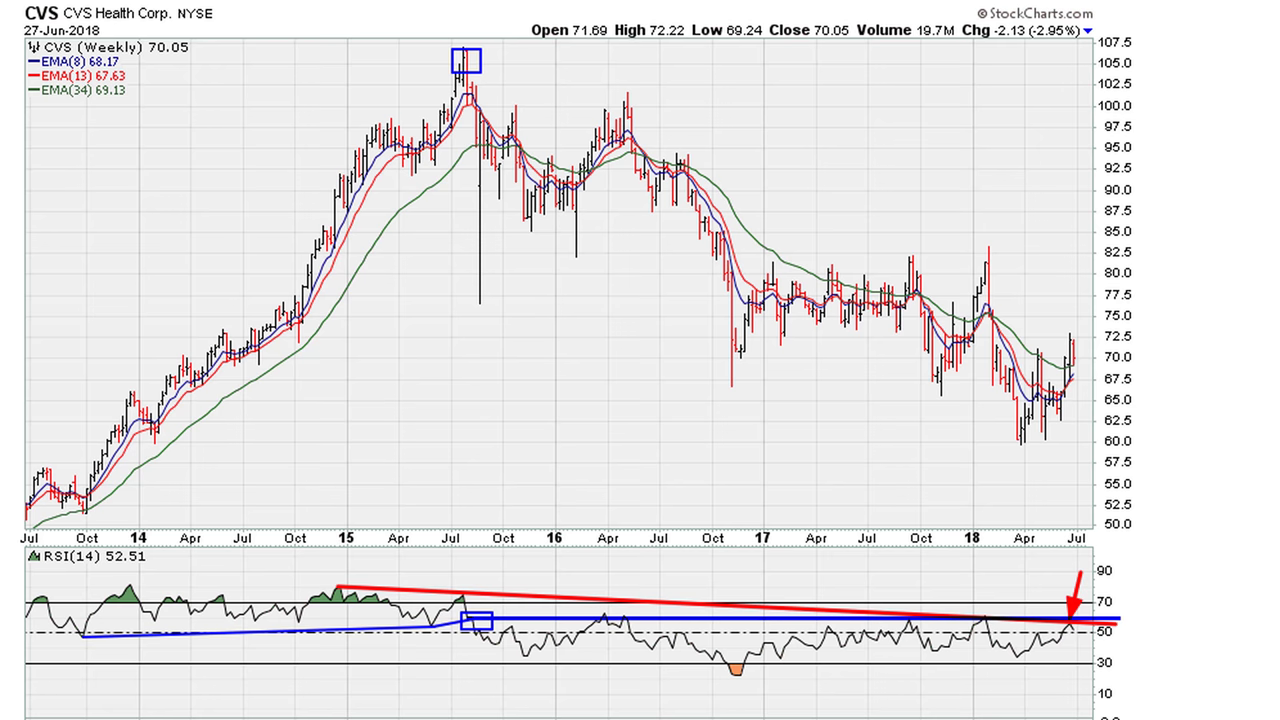
Mark the 2016, 2017 and 2018 touches of the horizontal RSI line and the matching earlier price peaks with blue arrows.
mouse_move(617, 566)
mouse_down()
mouse_move(608, 604)
mouse_move(628, 606)
mouse_up()
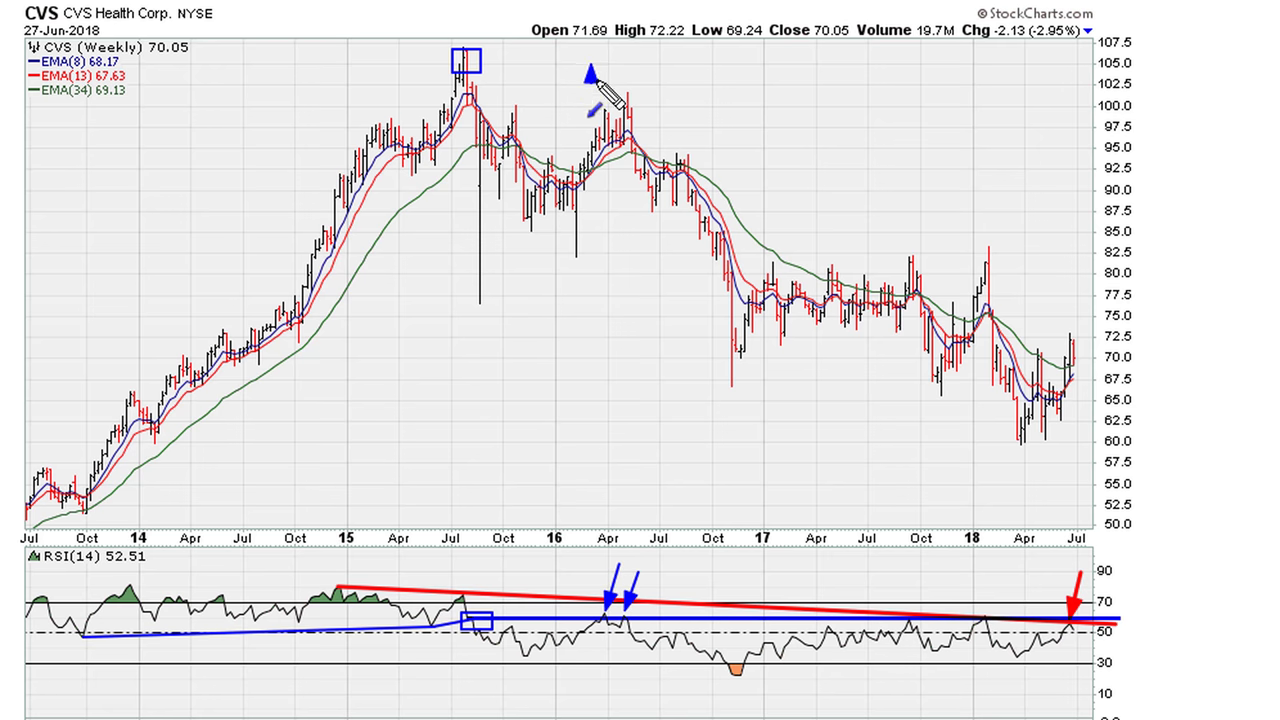
drag(598, 100, 602, 103)
drag(650, 61, 628, 104)
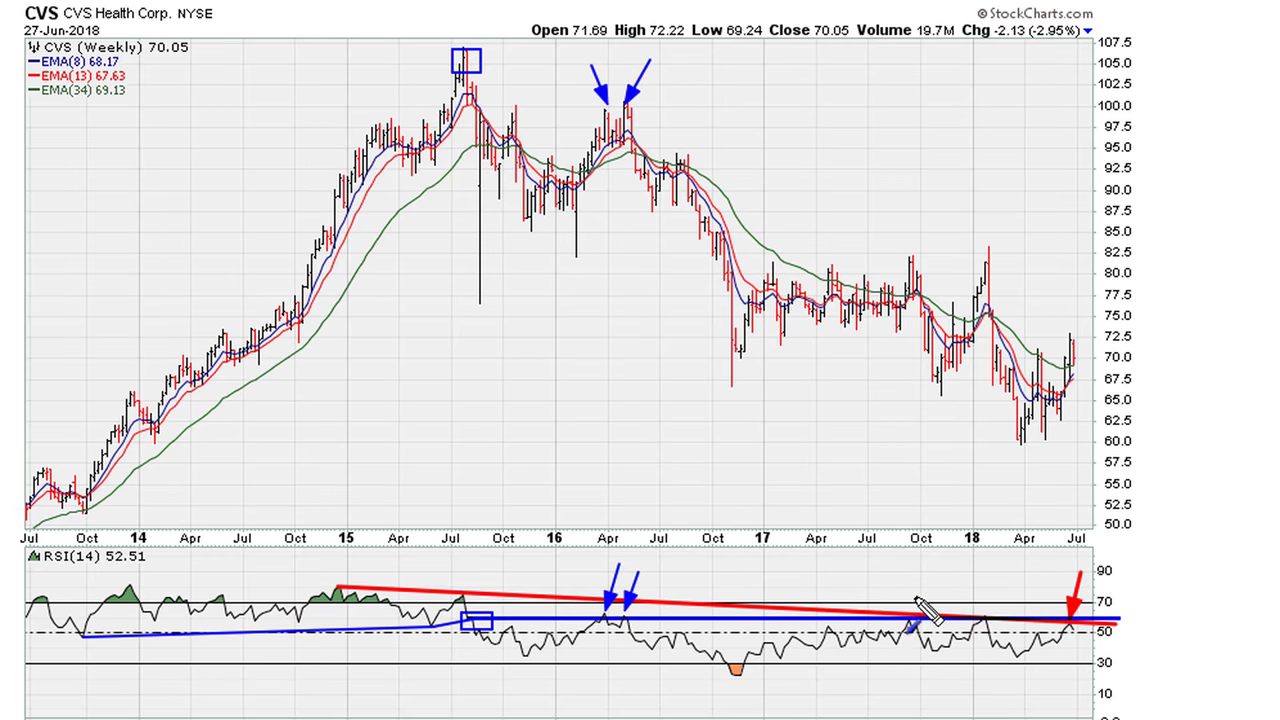
drag(918, 573, 911, 614)
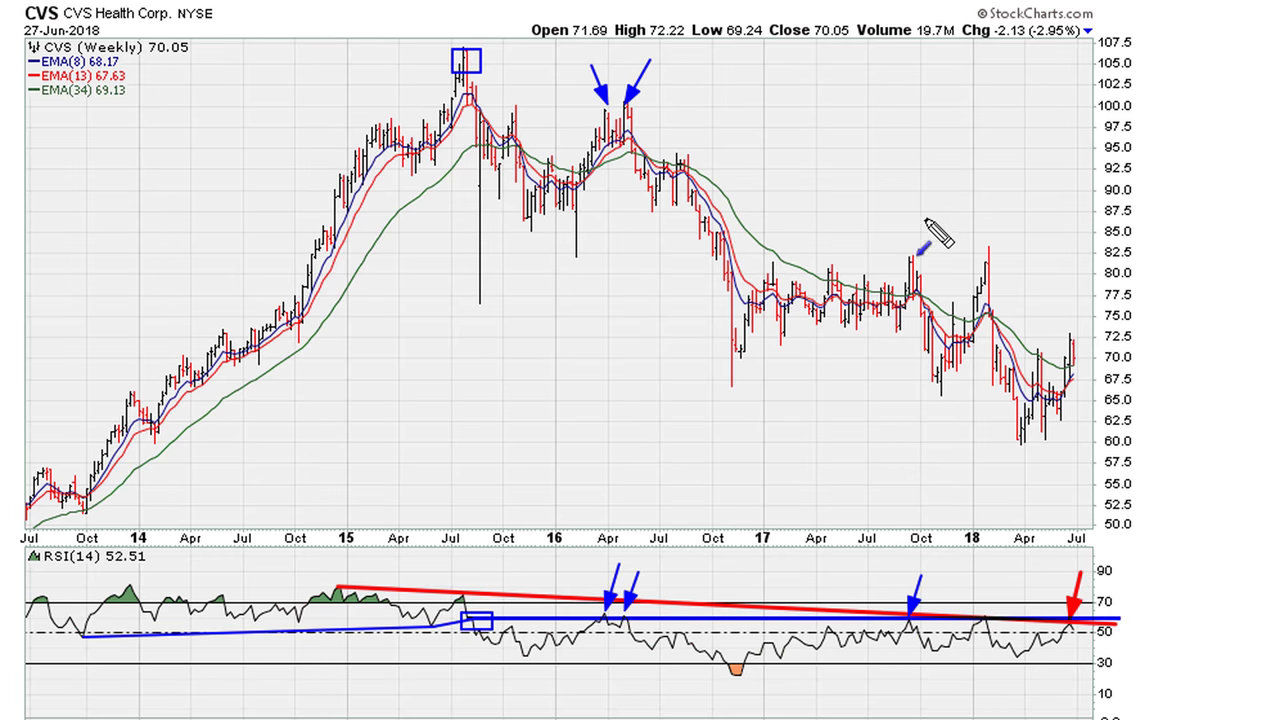
drag(928, 210, 912, 256)
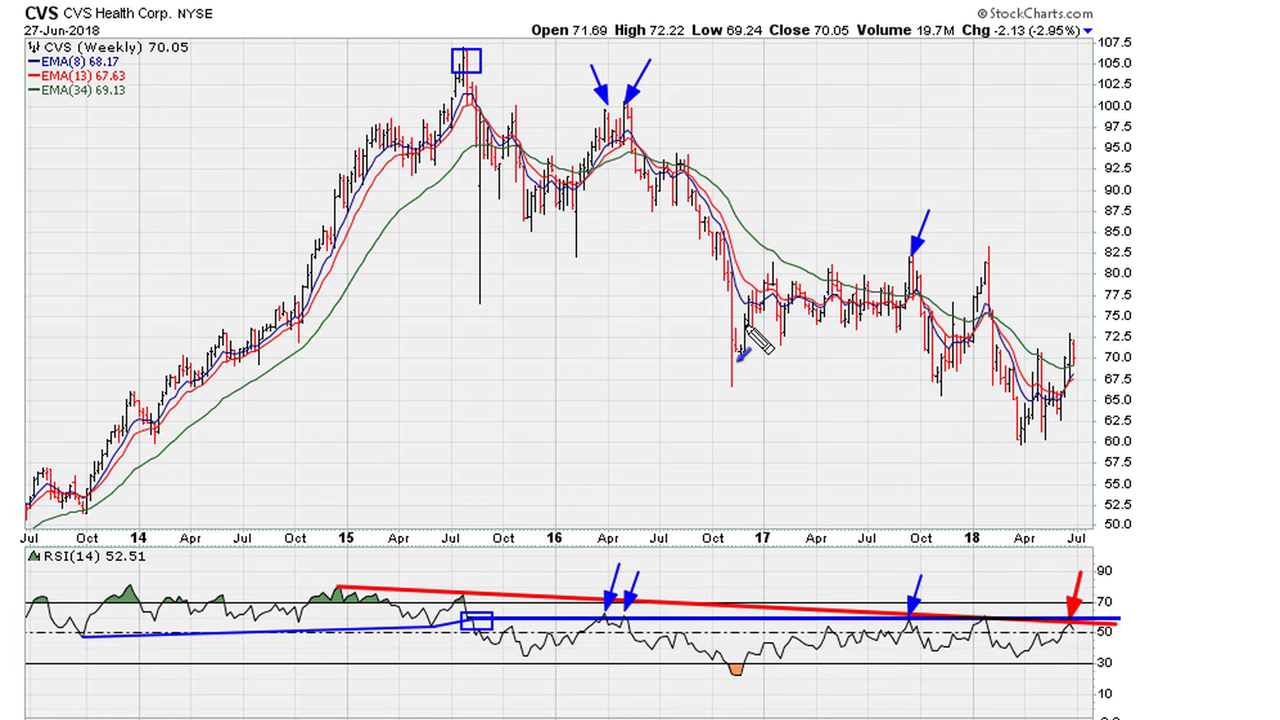
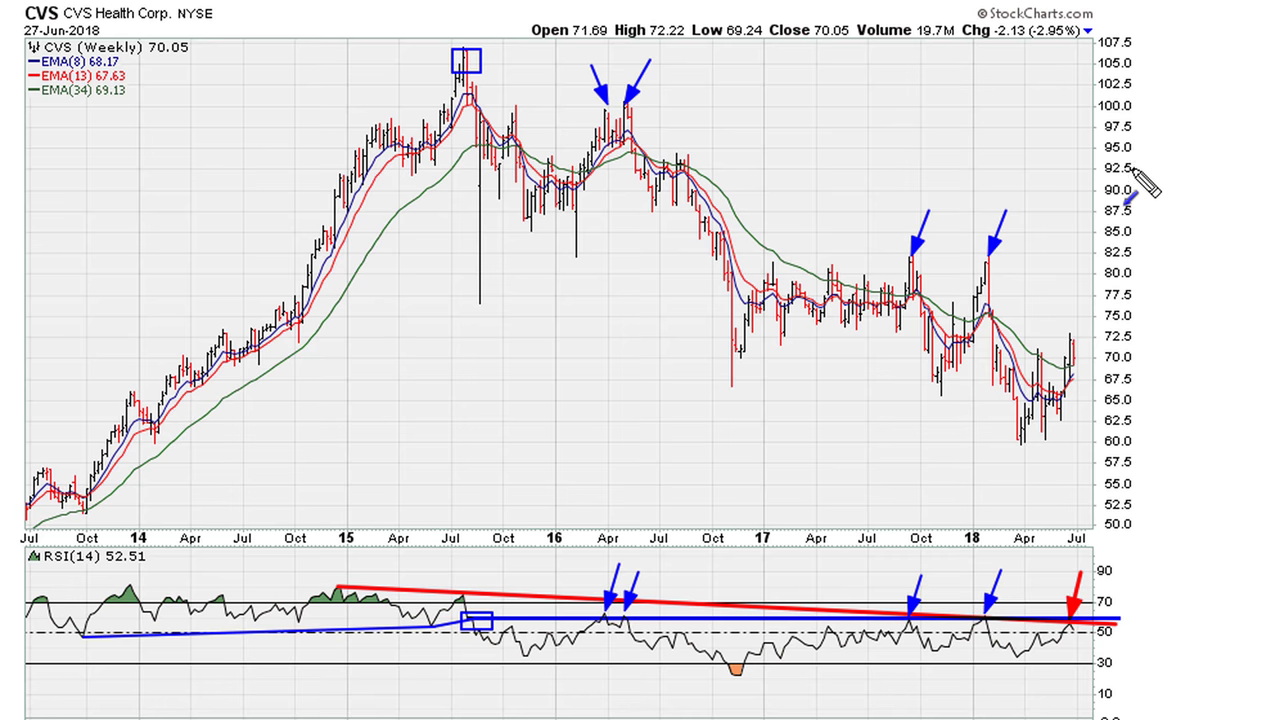
drag(1054, 570, 1070, 621)
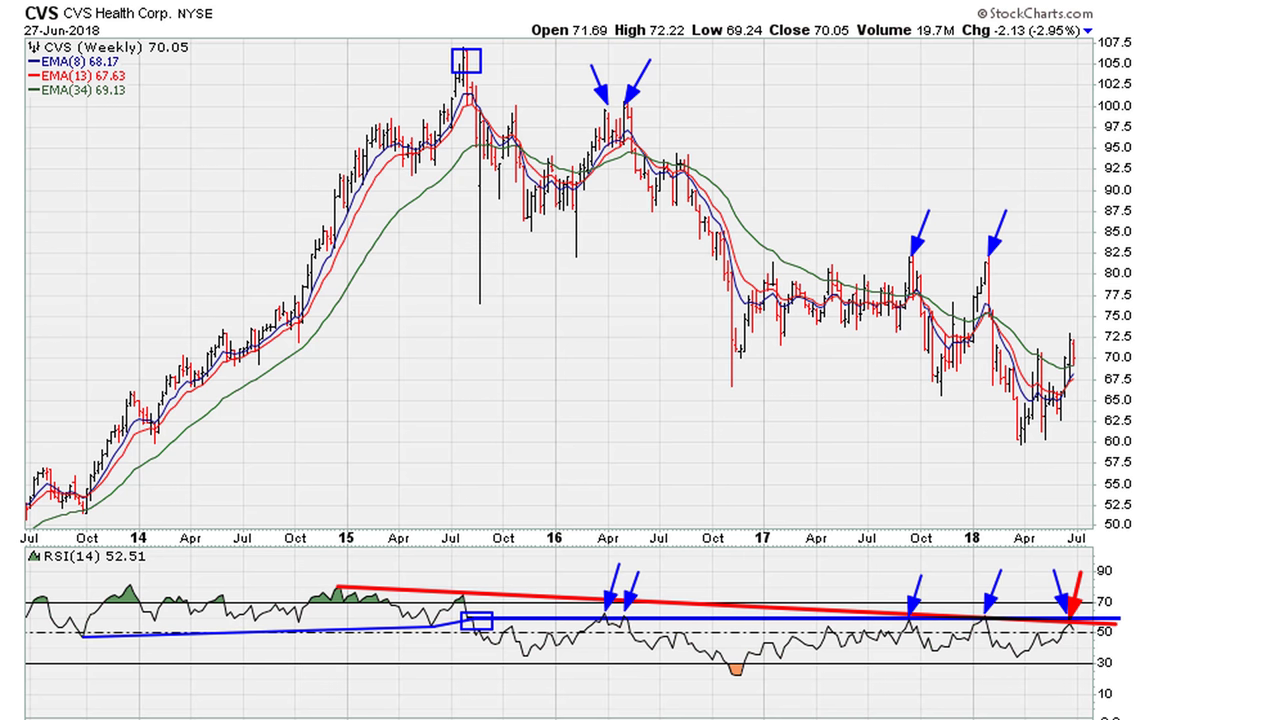
Draw a magenta rising RSI trendline from the late-2016 low to mid-2018 and mark its latest contact with a magenta arrow.
drag(775, 670, 1082, 621)
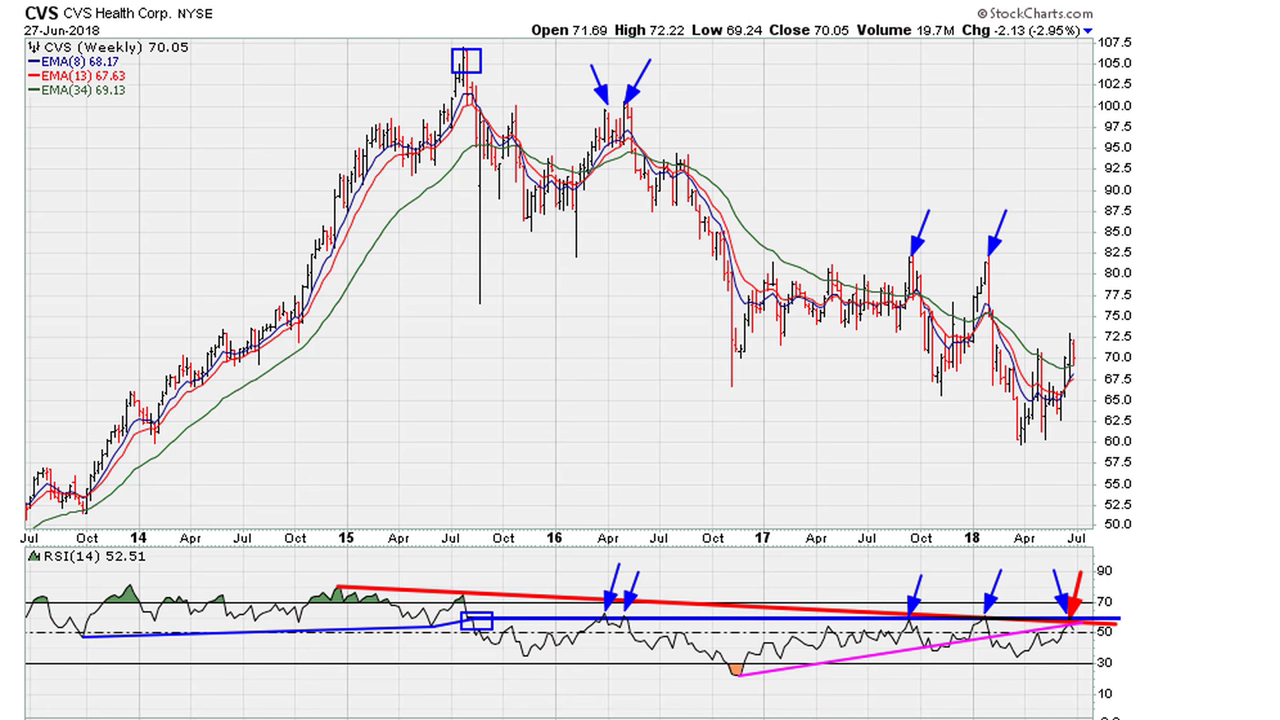
drag(1068, 550, 1068, 617)
Box the June 2018 price high in blue and clear all annotations from the chart.
drag(1068, 352, 1057, 364)
key(ctrl+z)
mouse_move(1068, 365)
mouse_down()
mouse_move(1084, 376)
mouse_move(1086, 331)
mouse_up()
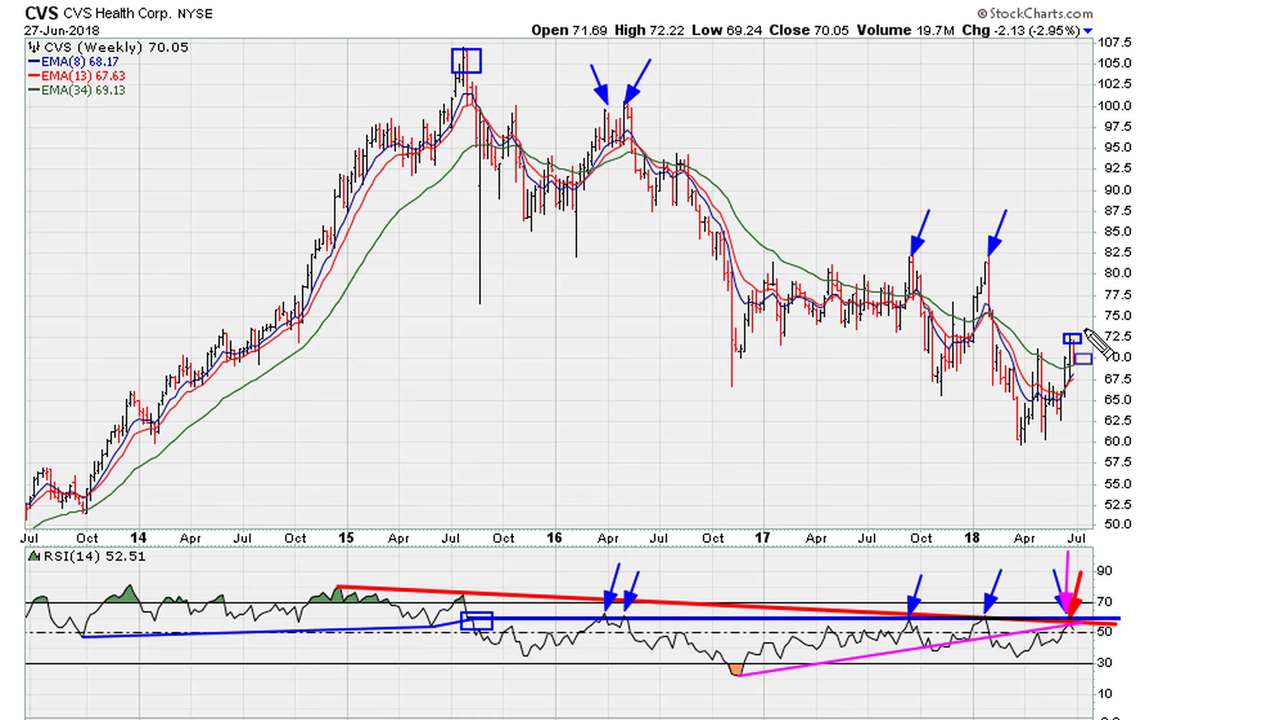
key(Escape)
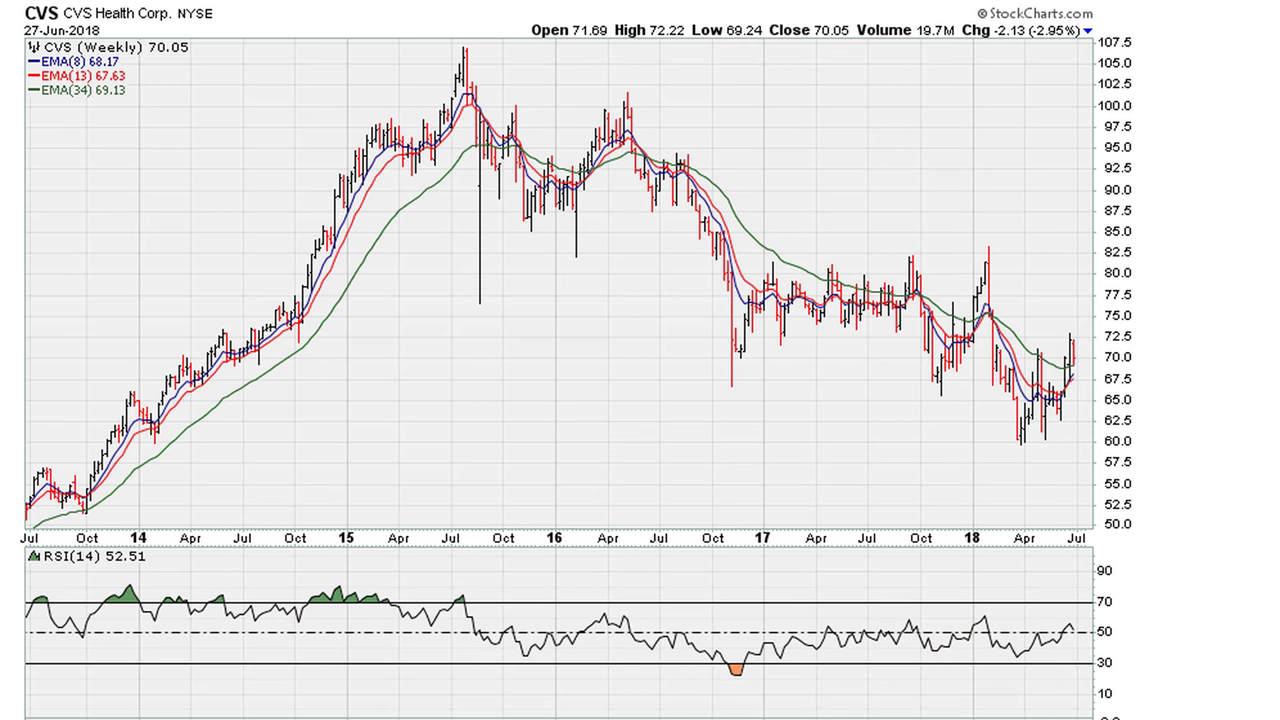
Switch to the thinkorswim Trader TV window, reposition and shorten it, and box the Walgreens Boots quote in the broadcast.
key(alt+Tab)
drag(610, 53, 625, 27)
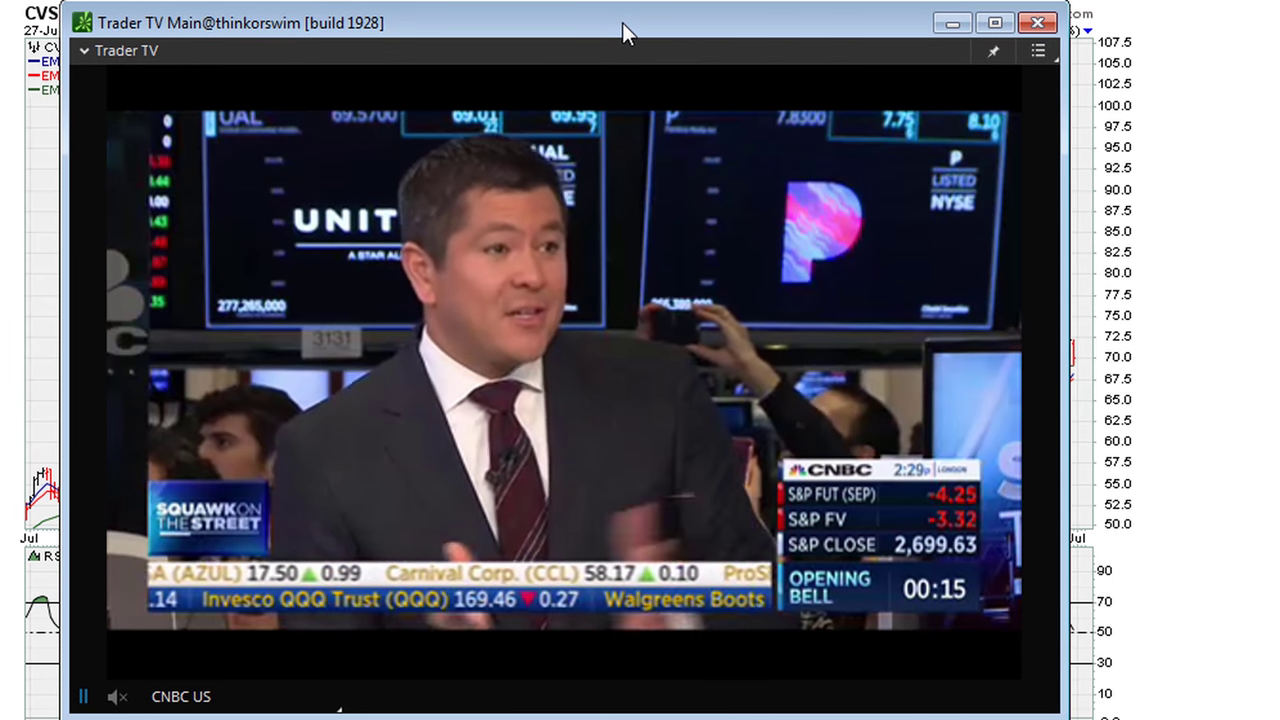
drag(668, 712, 658, 698)
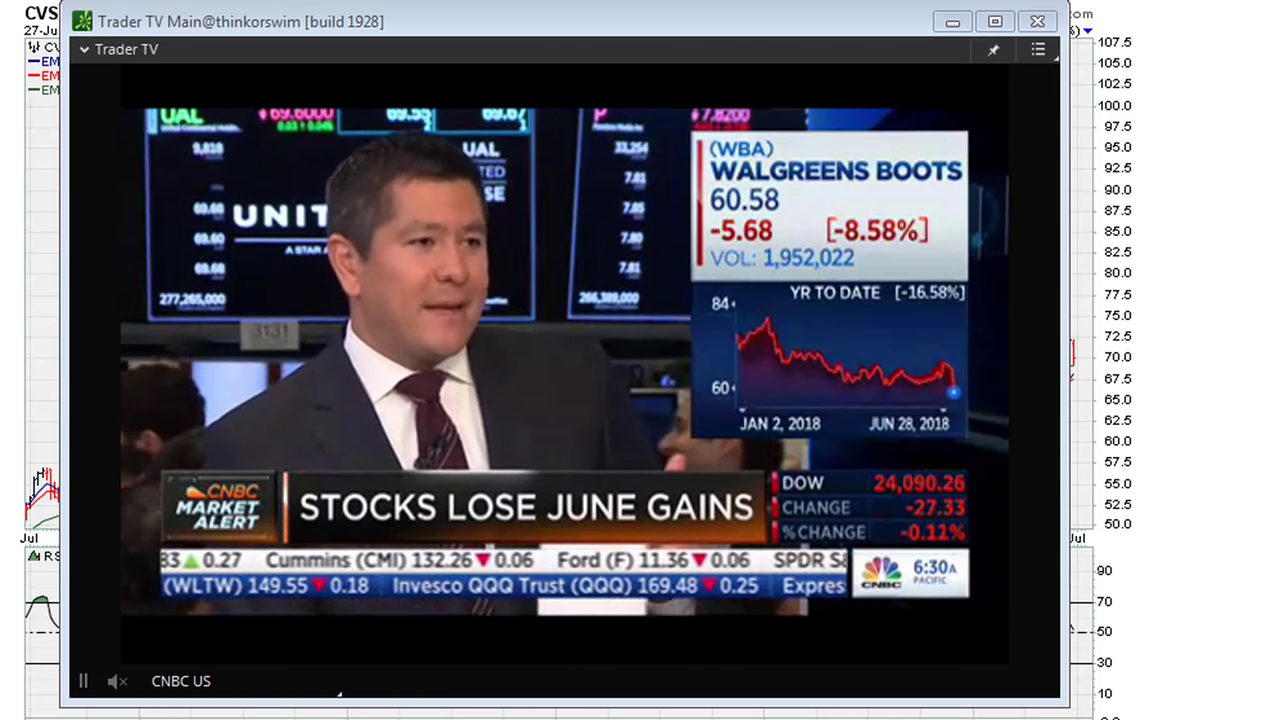
drag(693, 113, 971, 286)
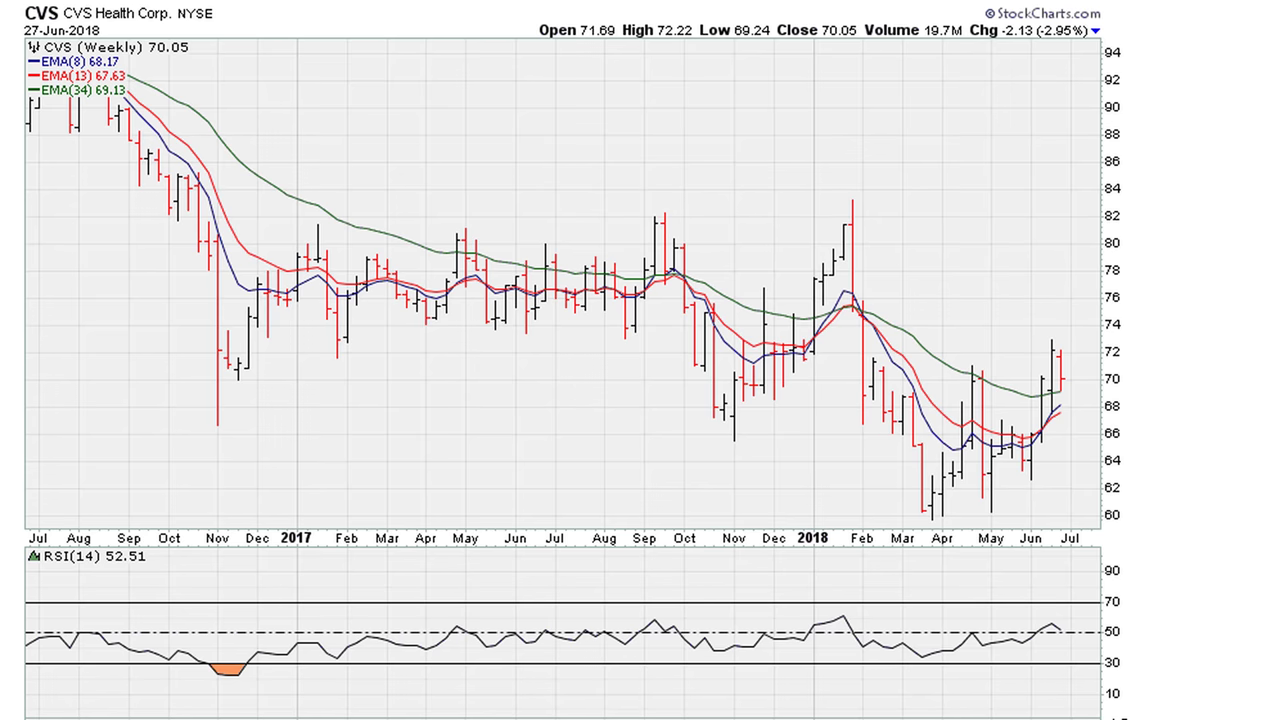
Box the date and RSI reading on the two-year weekly CVS chart, clear the marks and refresh the chart data.
drag(22, 22, 112, 36)
drag(103, 547, 160, 572)
key(Escape)
key(F5)
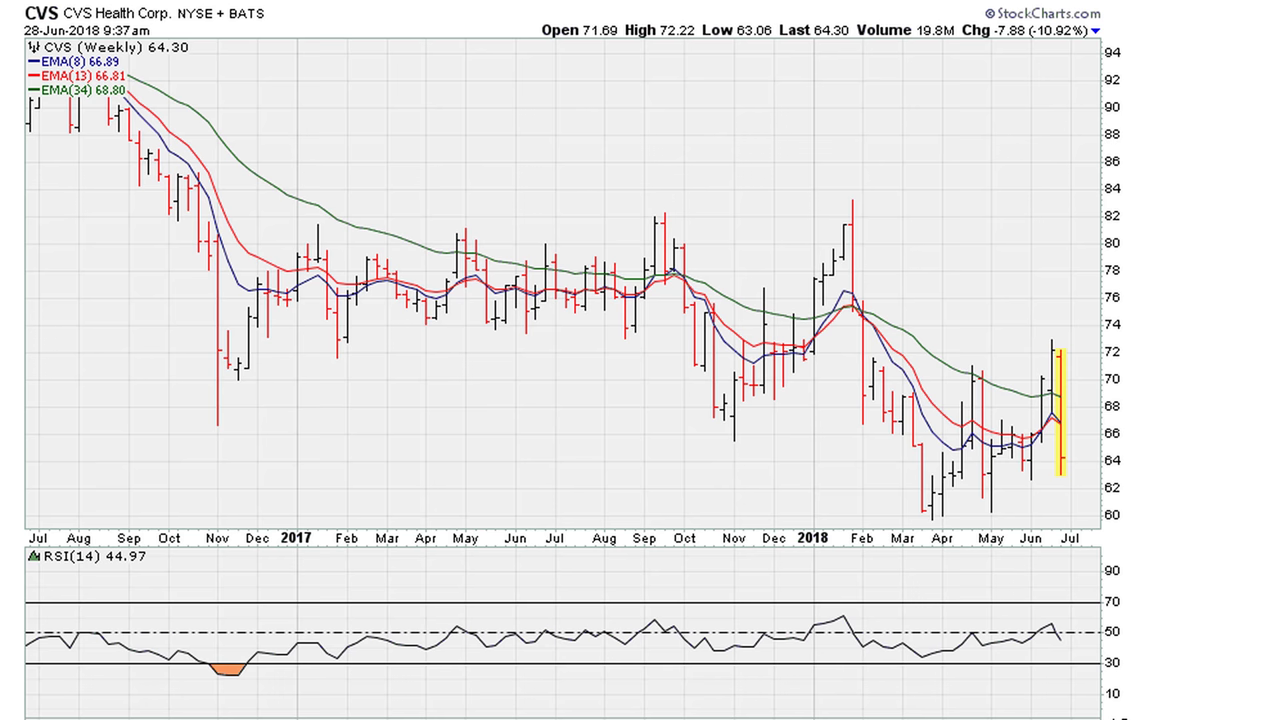
Mark the newest weekly bar with a red arrow, box the latest RSI drop in red, and clear these annotations.
drag(1106, 351, 1070, 394)
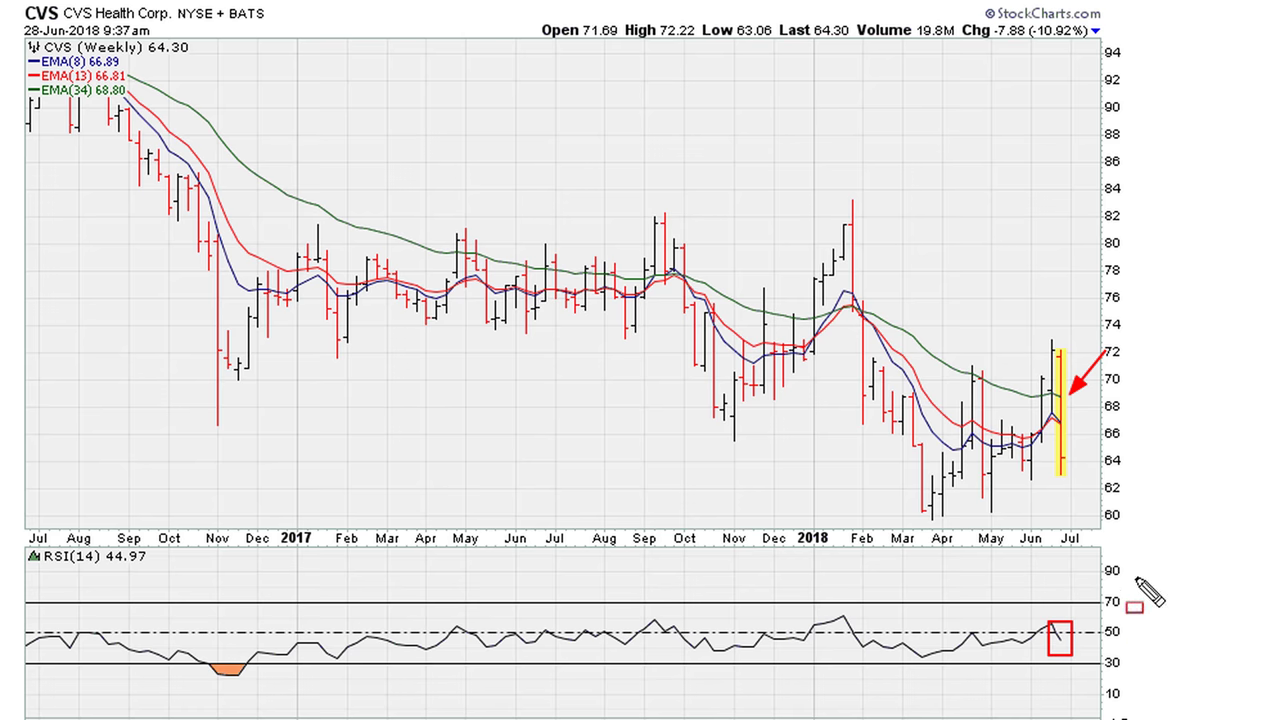
key(Escape)
Apply the saved chart style "900 - Daily Love" to the CVS chart.
scroll(1186, 506, down, 15)
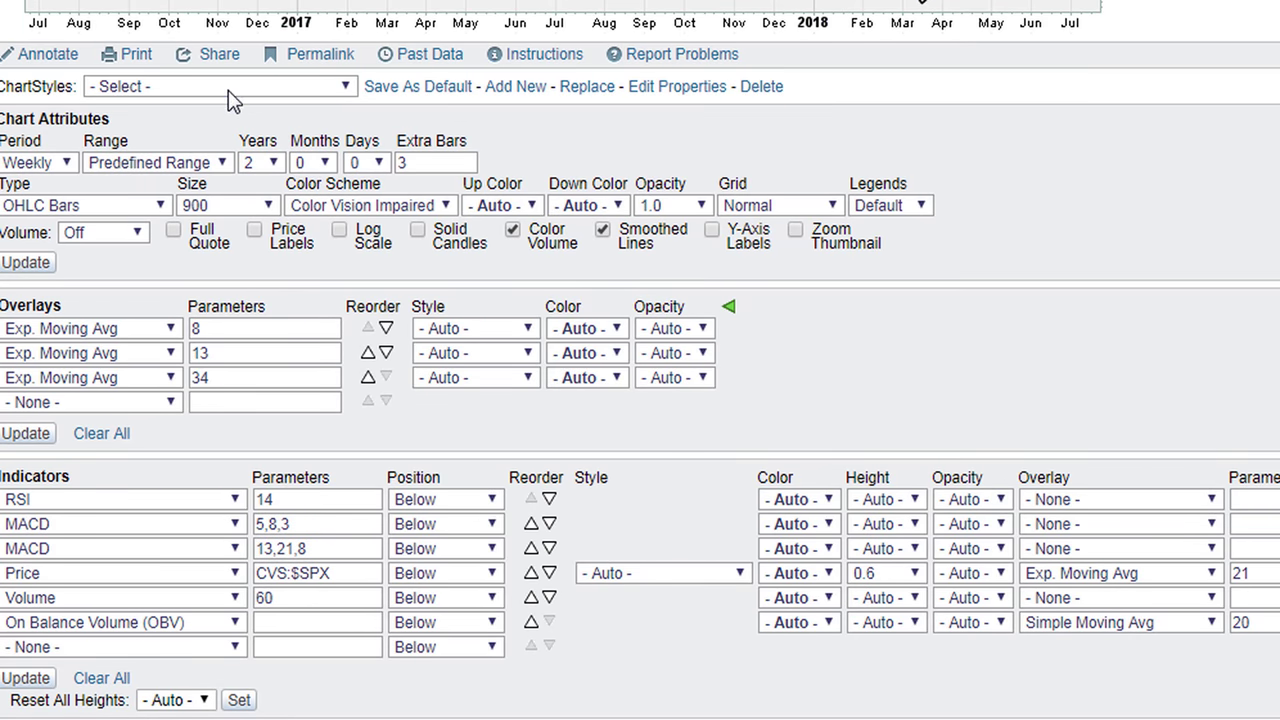
click(229, 88)
click(203, 367)
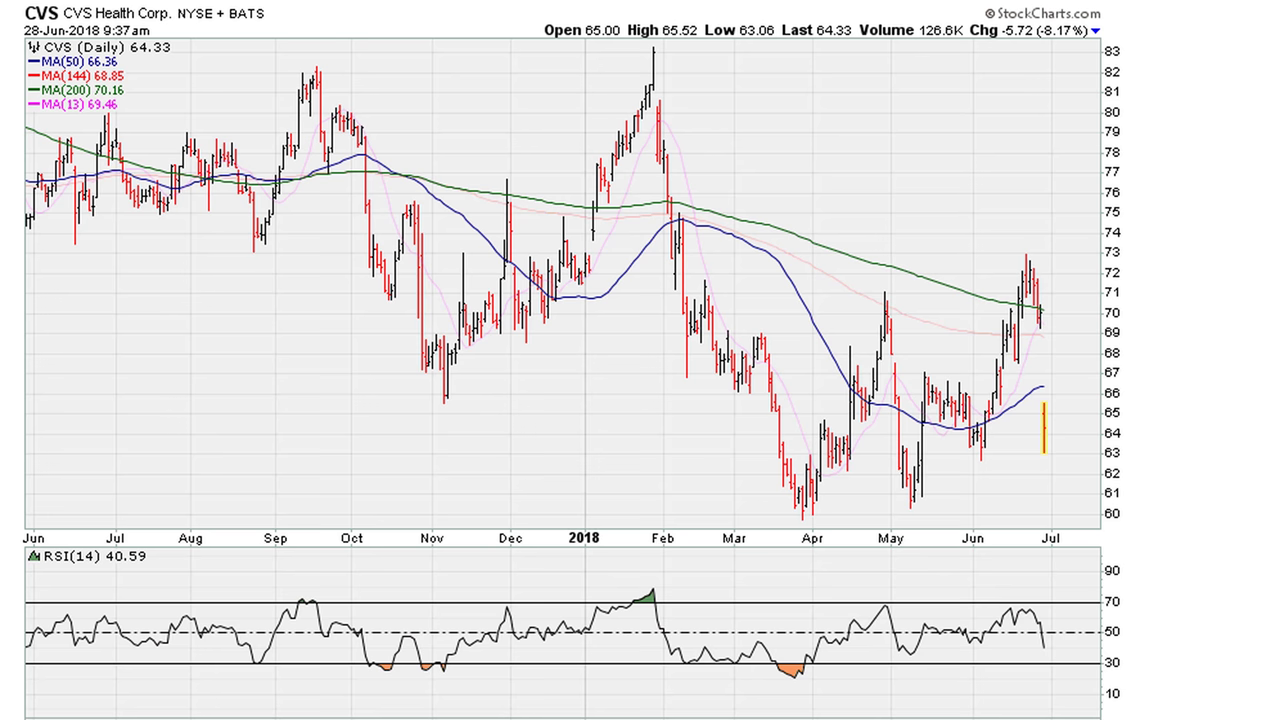
Draw red boxes around the latest daily RSI drop and price gap, and mark the daily change value.
drag(1034, 624, 1057, 658)
drag(1029, 321, 1069, 482)
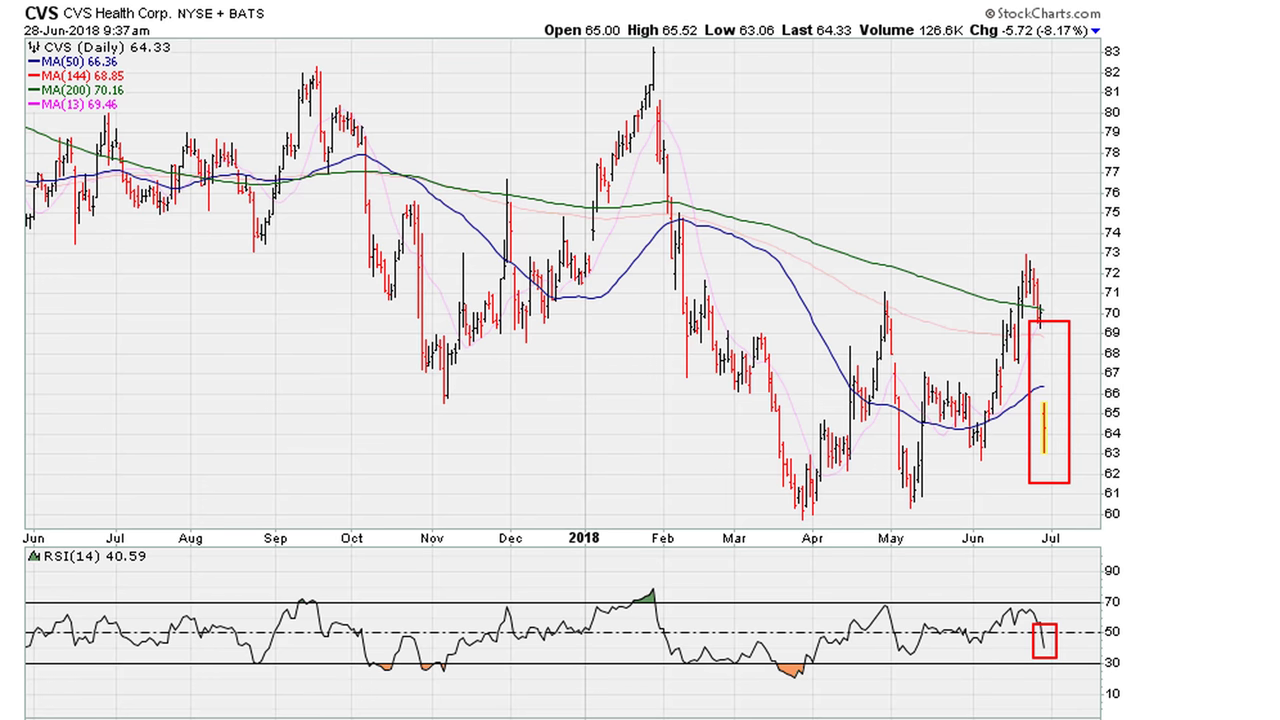
drag(1013, 40, 1071, 49)
Draw a red rising RSI trendline from the late-March low to late June, and mark its break and the daily price gap with arrows.
drag(797, 676, 1068, 617)
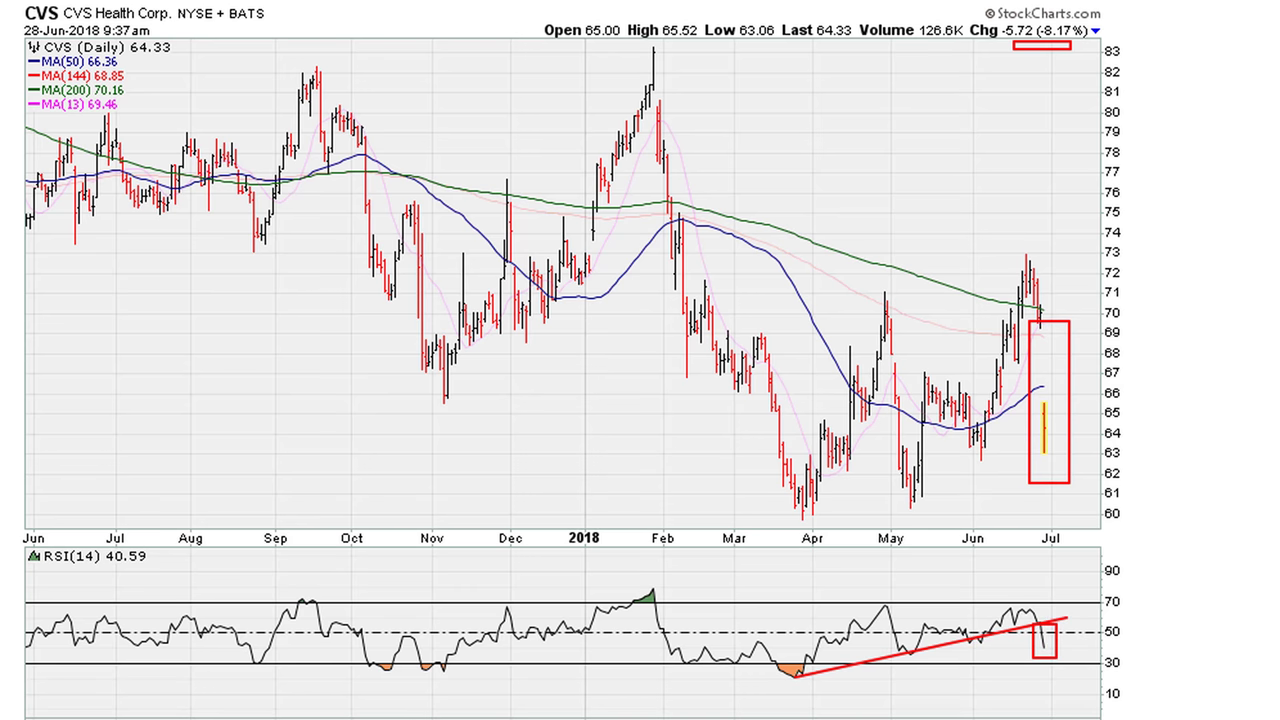
drag(1079, 603, 1051, 627)
drag(1094, 320, 1050, 374)
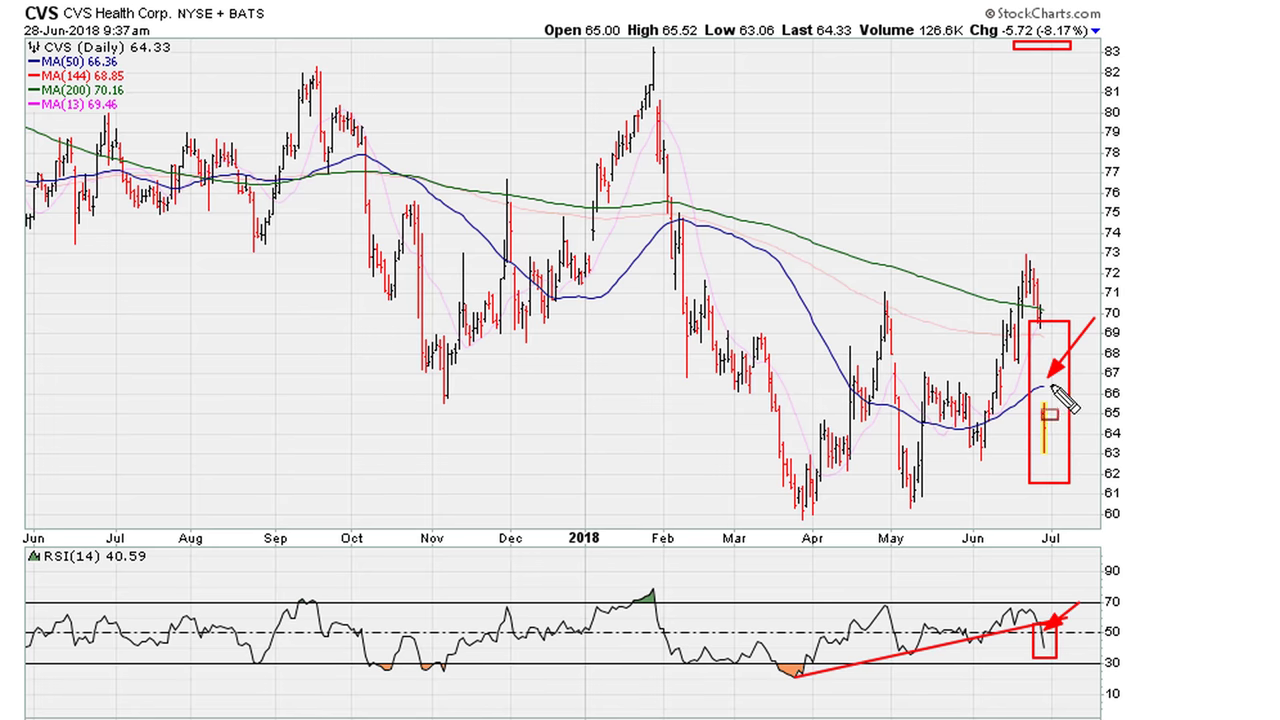
drag(1030, 271, 1042, 284)
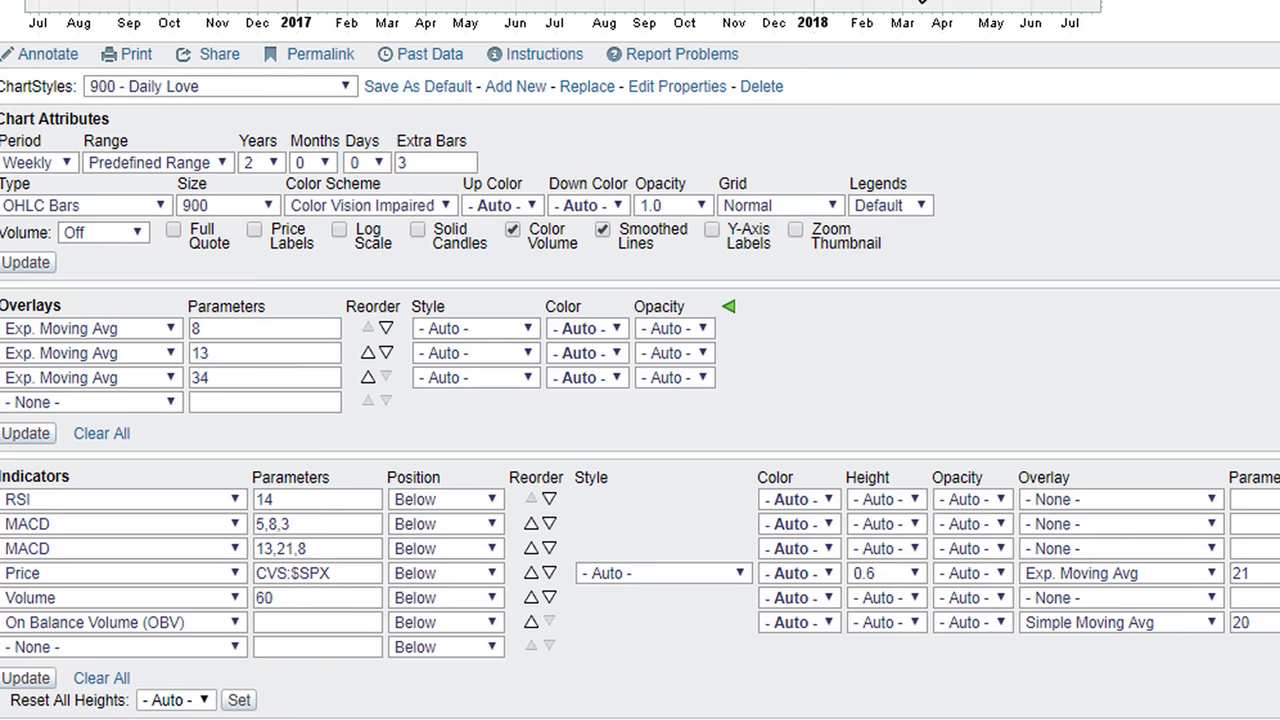
Redraw the red, blue and magenta RSI lines on the updated five-year weekly chart and mark their convergence with a red arrow.
scroll(286, 90, up, 15)
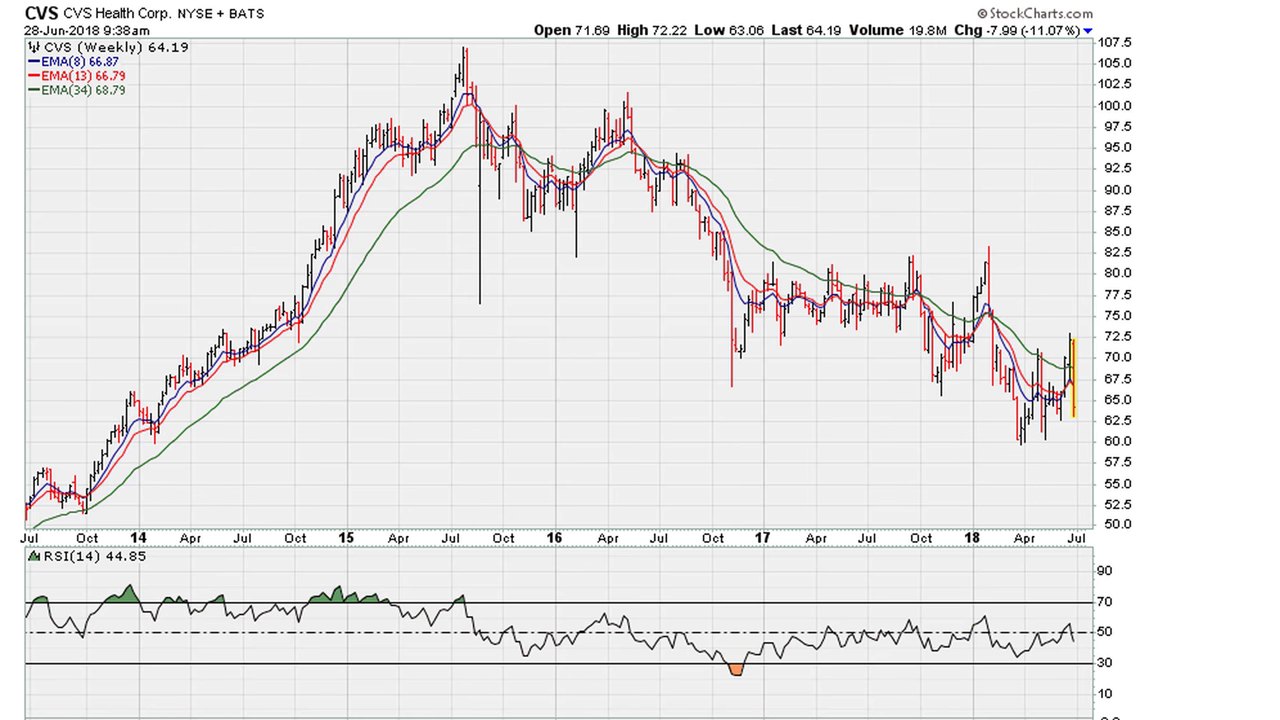
drag(337, 588, 1072, 626)
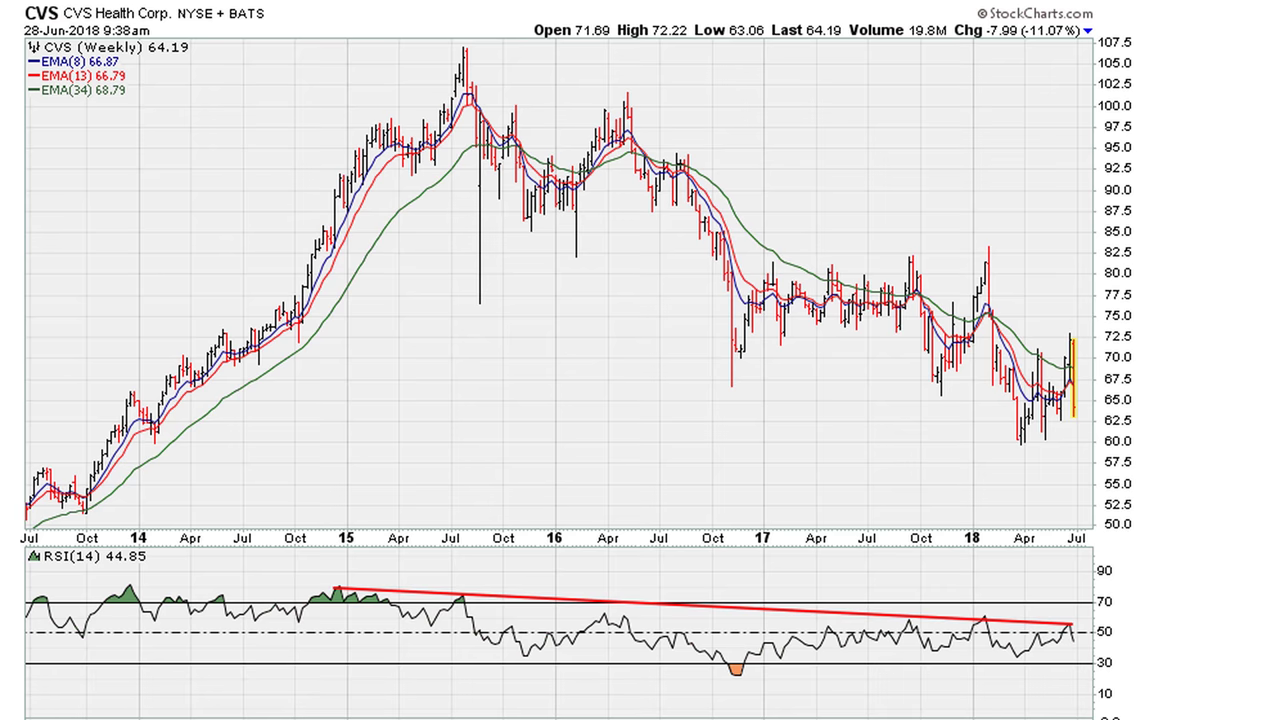
drag(467, 621, 1090, 622)
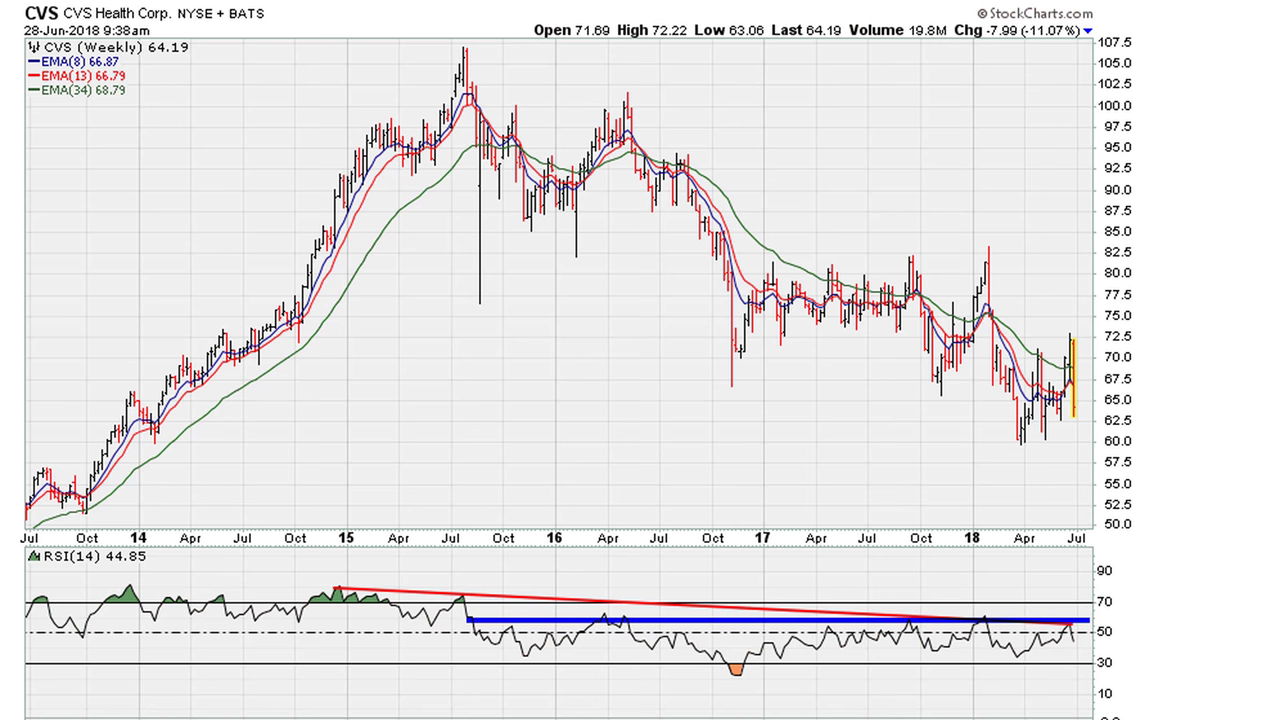
drag(739, 677, 1072, 622)
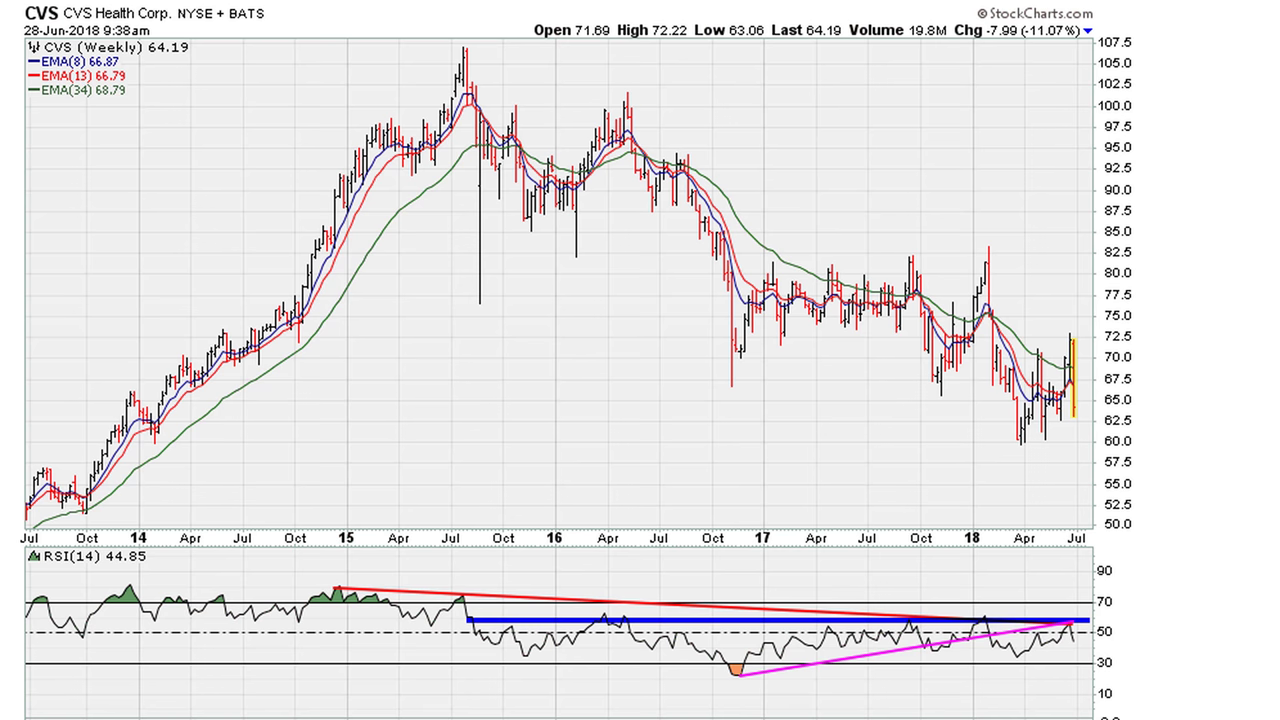
drag(1078, 578, 1072, 612)
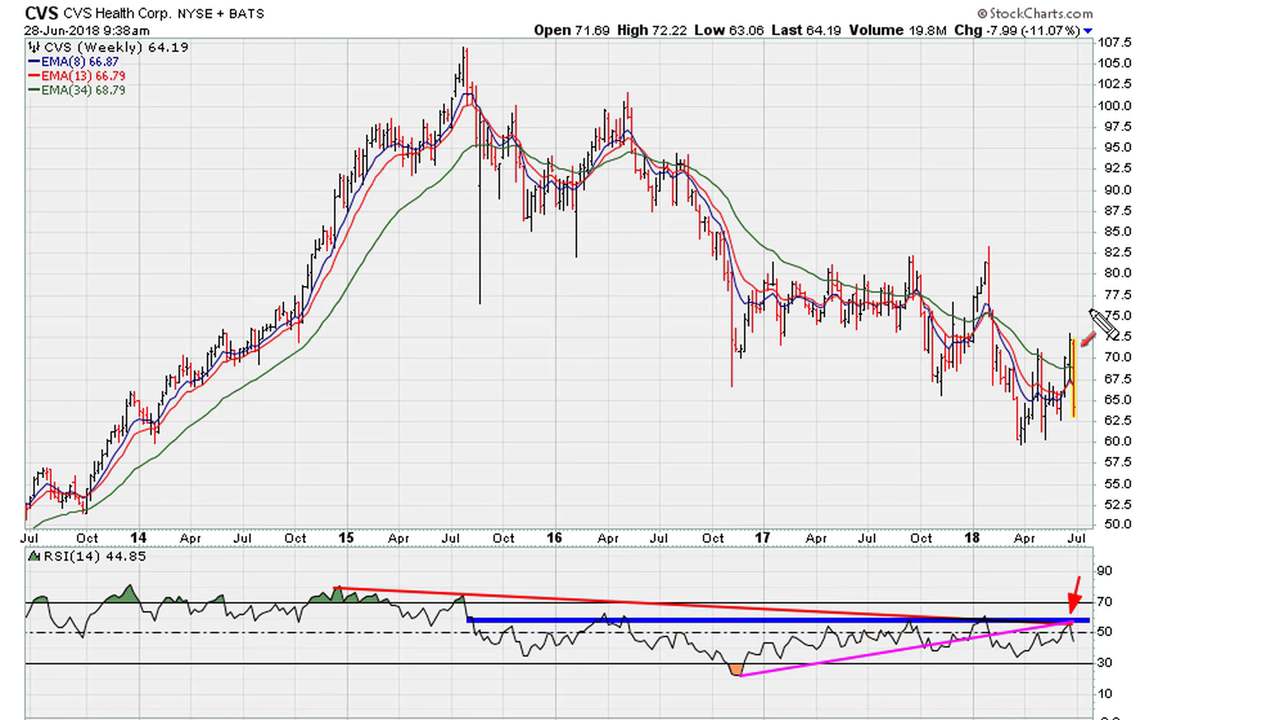